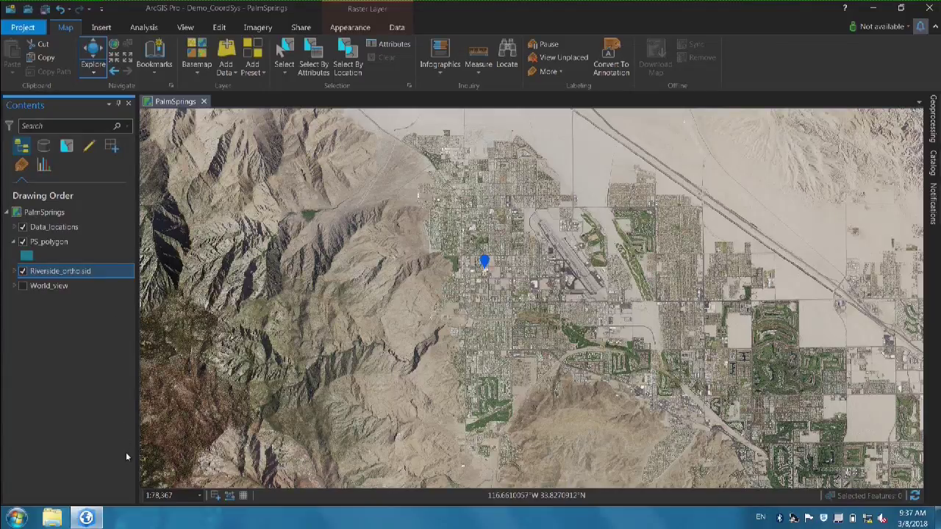
click(116, 311)
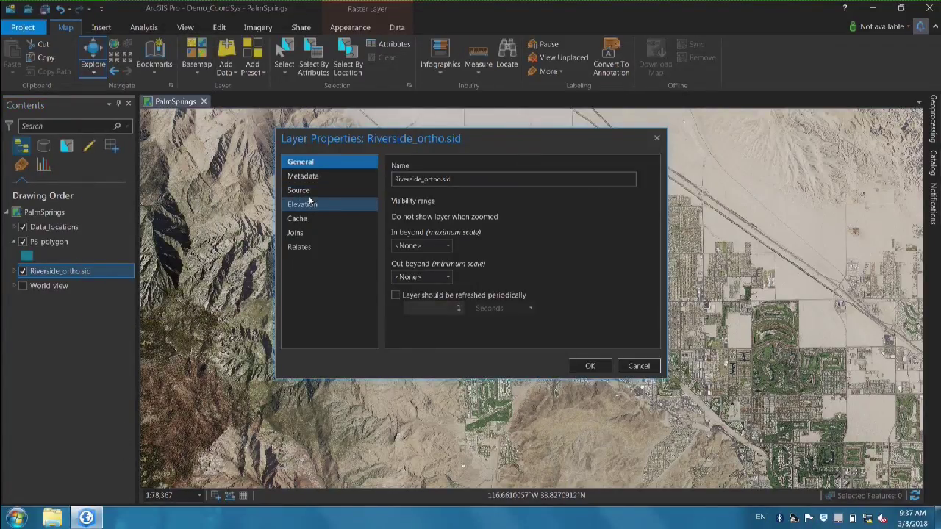
click(311, 191)
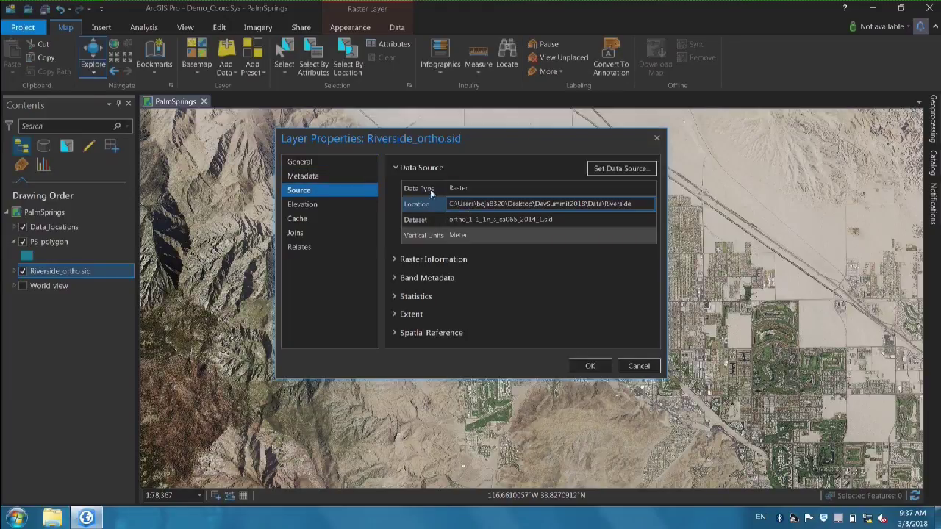
click(394, 168)
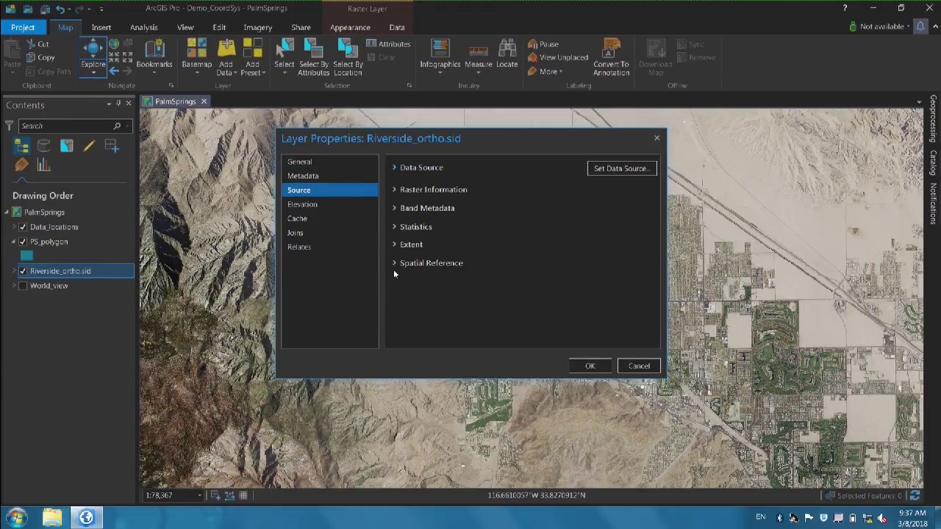
click(394, 263)
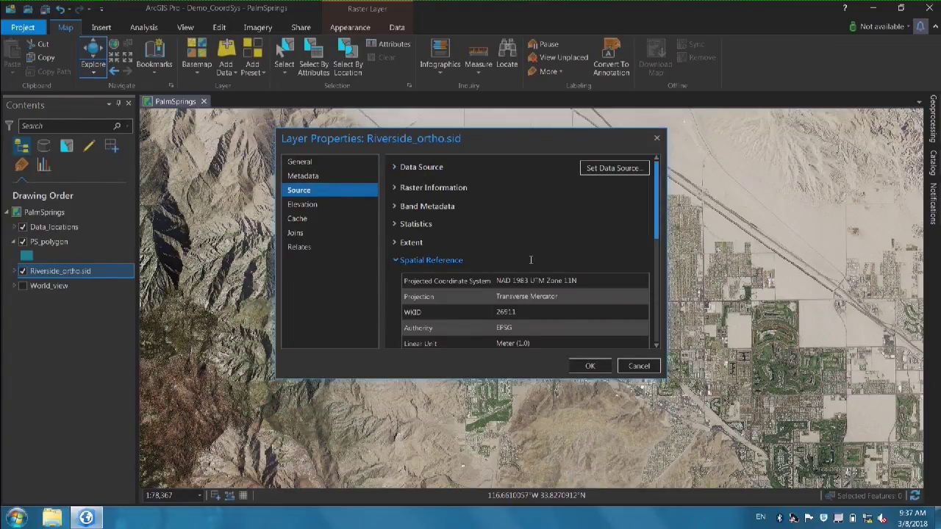
scroll(530, 259, down, 3)
click(447, 177)
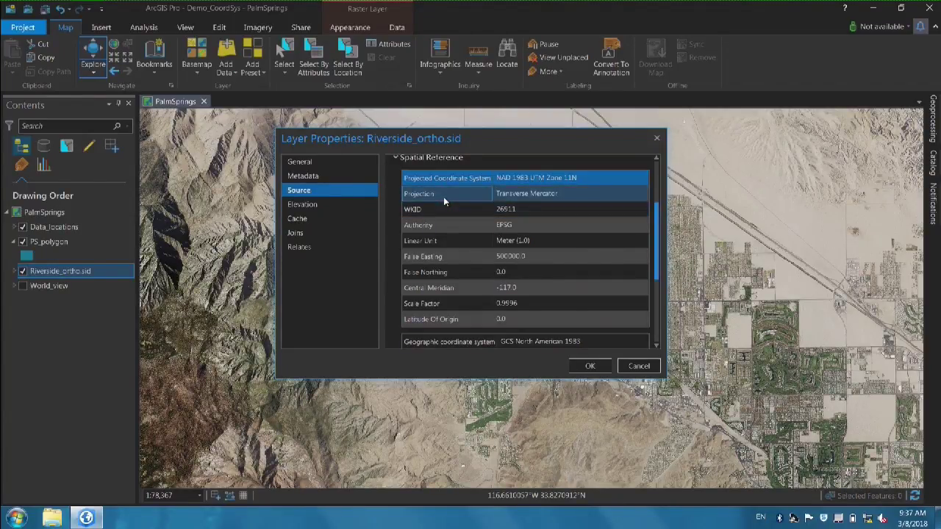
click(444, 195)
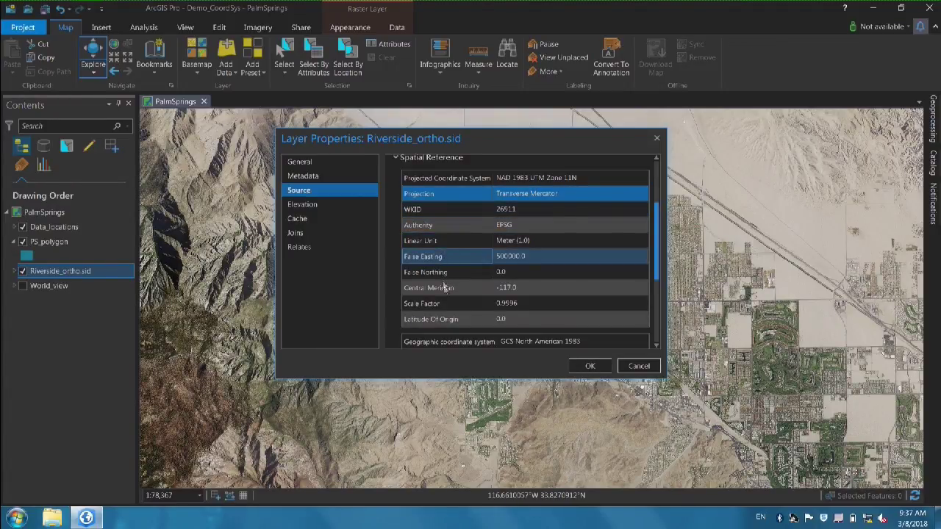
click(445, 337)
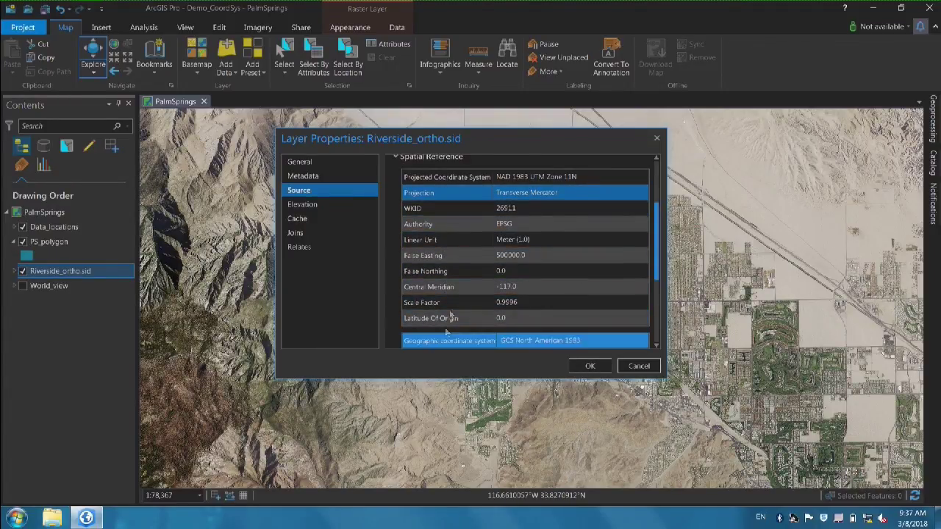
scroll(449, 271, down, 4)
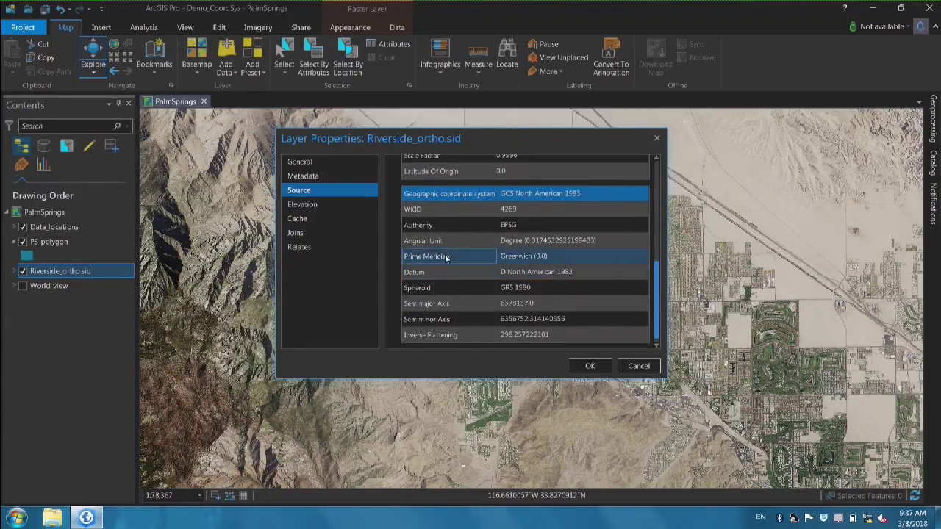
click(444, 275)
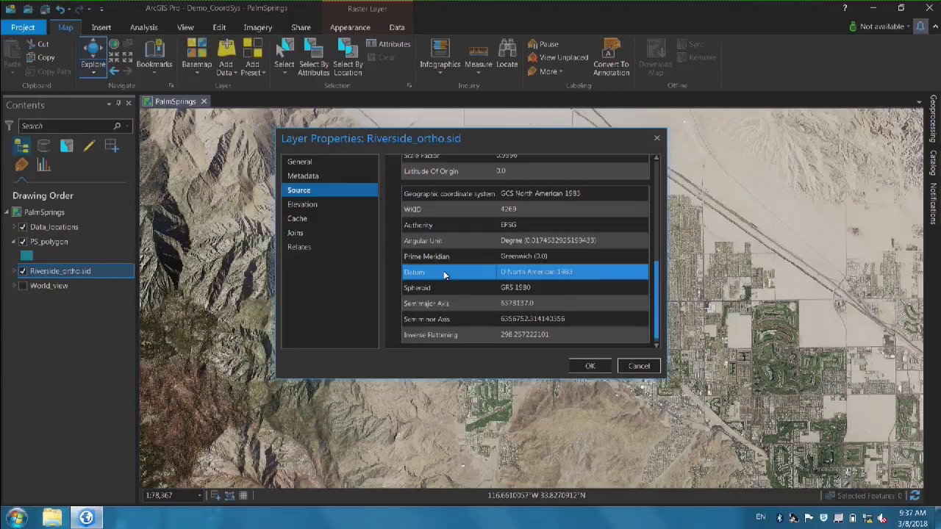
click(637, 368)
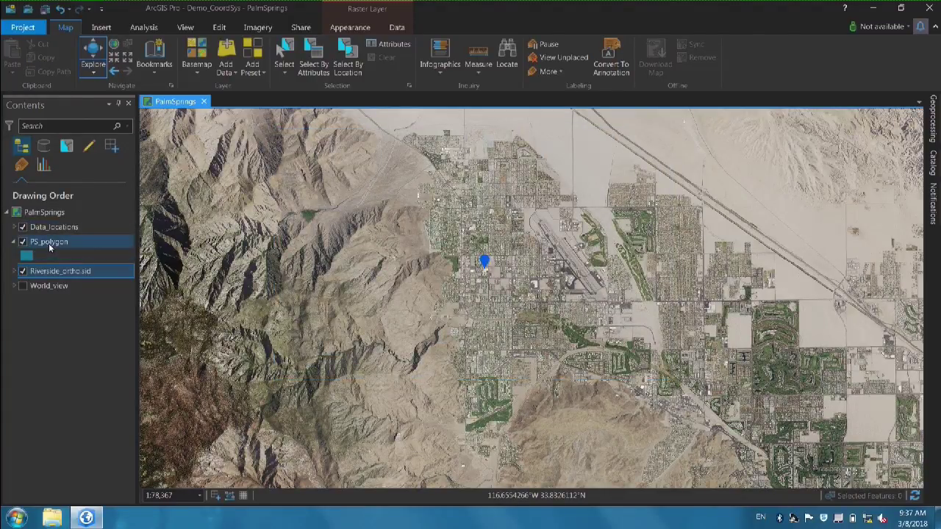
right_click(49, 248)
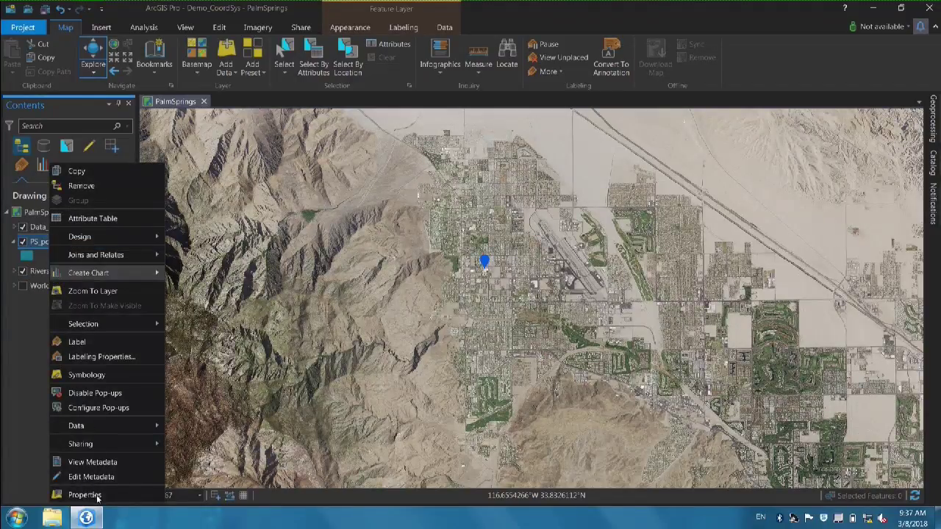
click(97, 495)
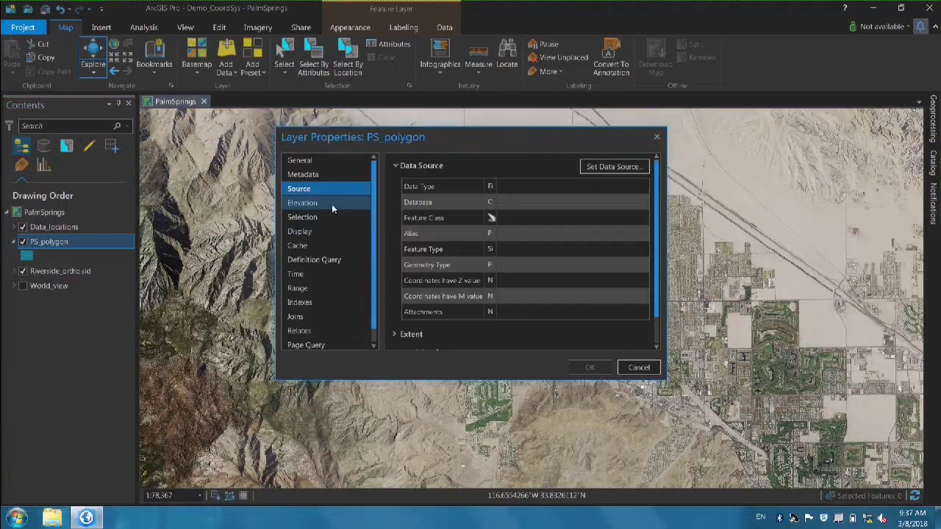
scroll(420, 248, down, 1)
click(395, 206)
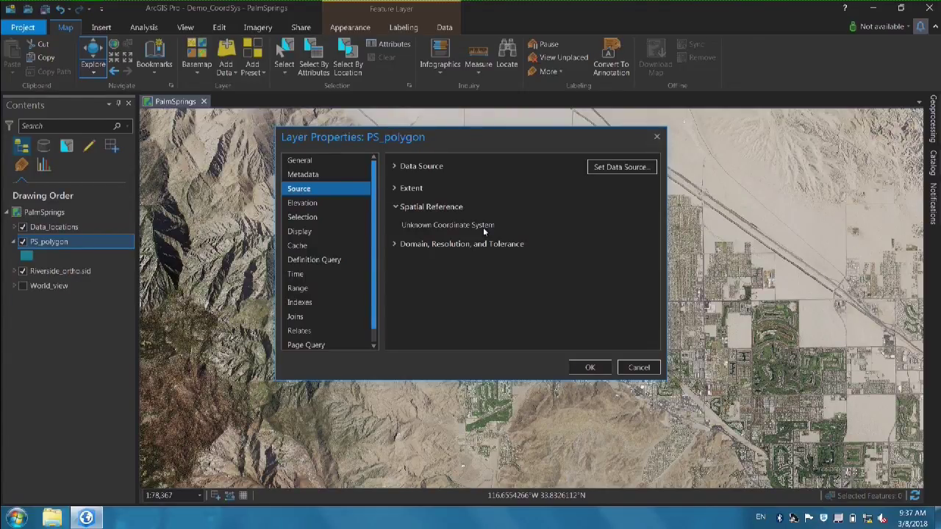
click(395, 205)
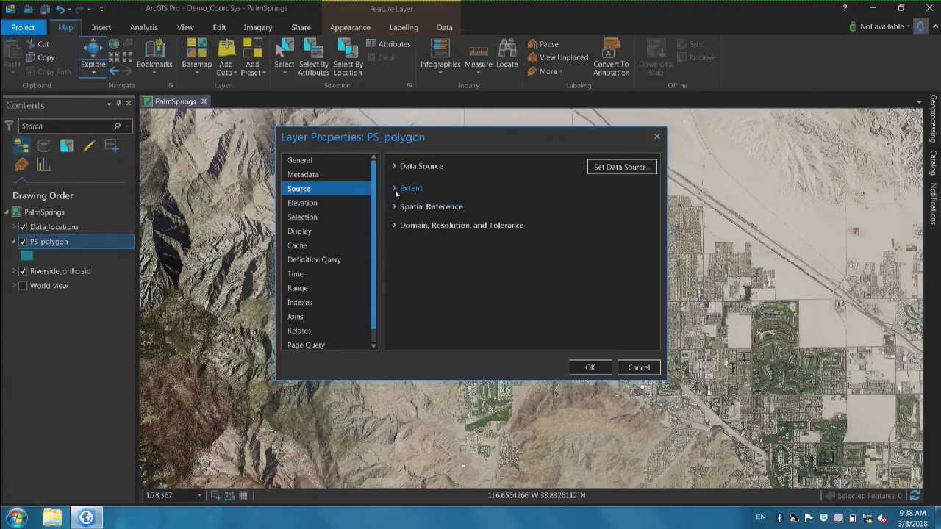
click(396, 188)
click(474, 209)
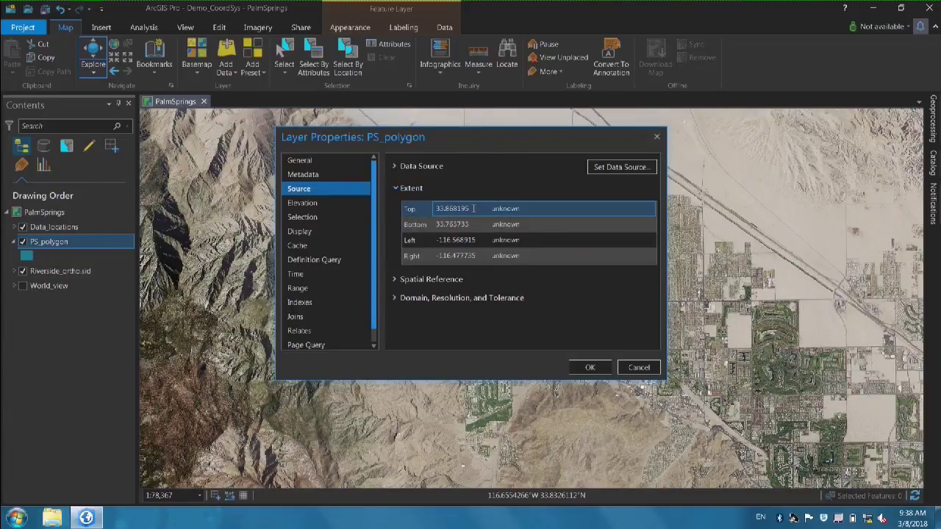
click(474, 224)
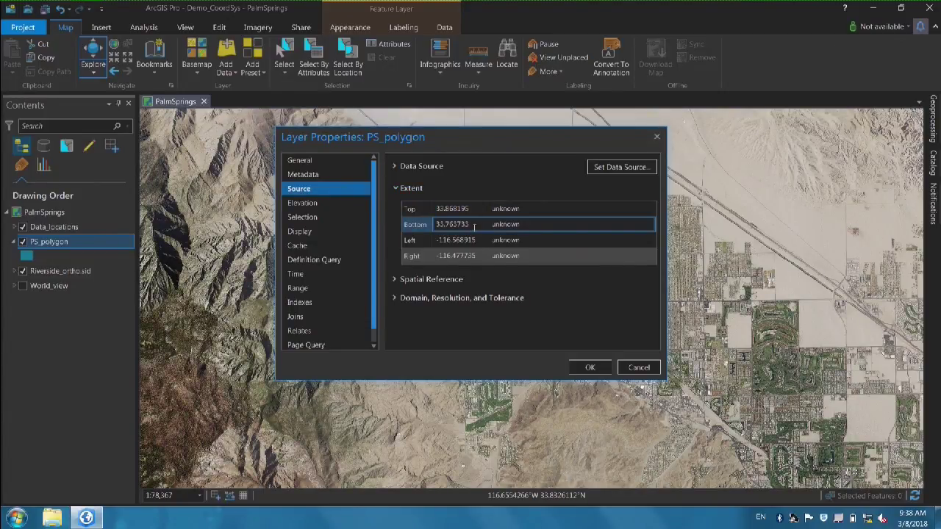
click(478, 242)
click(479, 255)
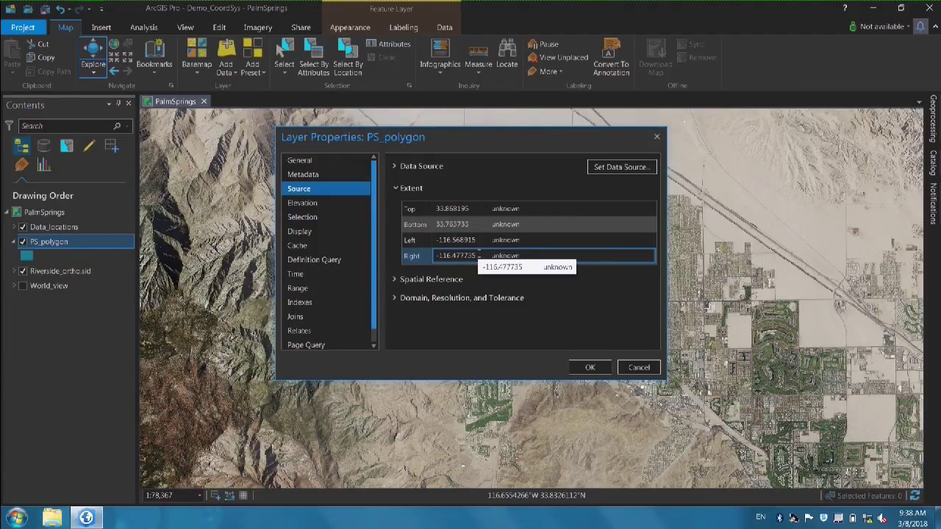
click(475, 209)
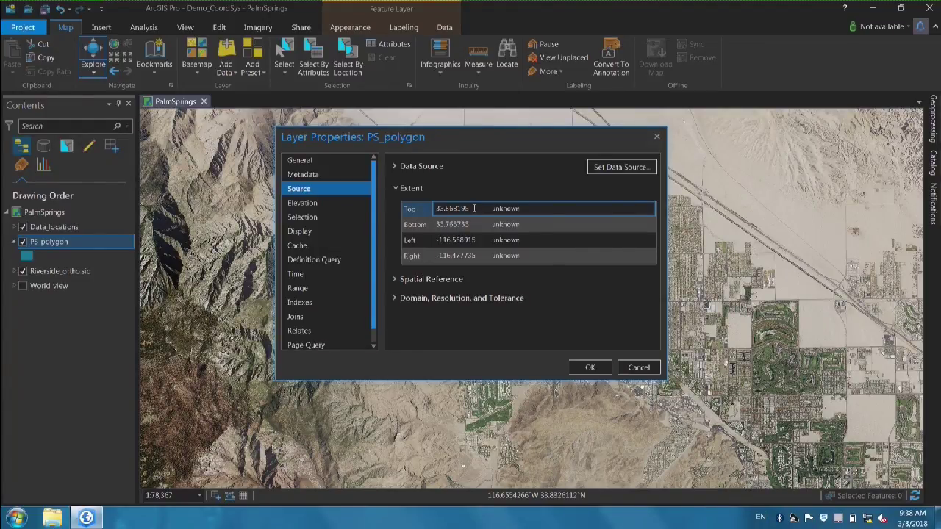
click(470, 224)
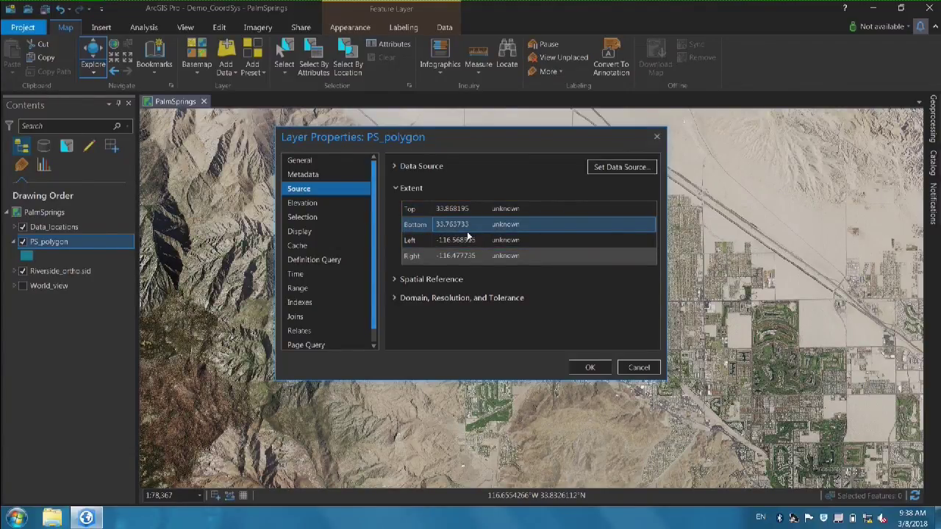
click(639, 368)
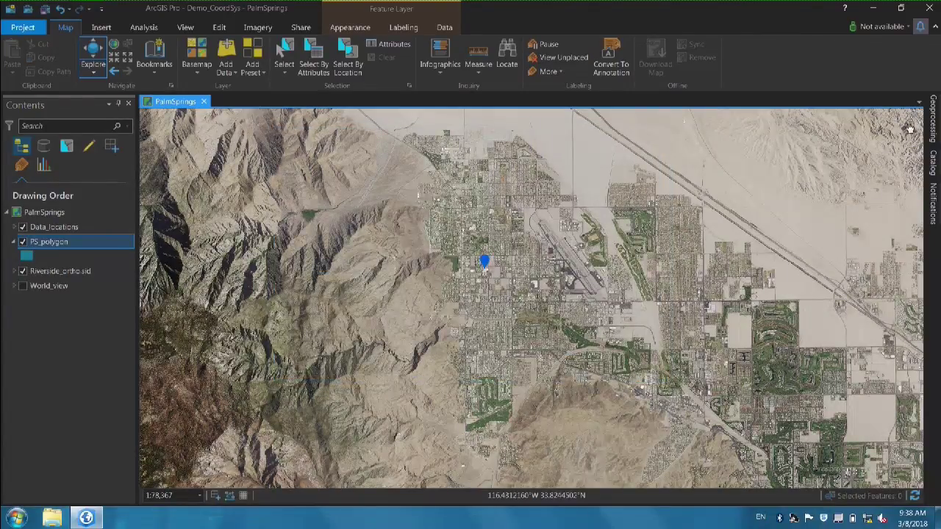
In Define Projection, set PS_polygon as input with the GCS WGS 1984 coordinate system from Favorites.
click(935, 121)
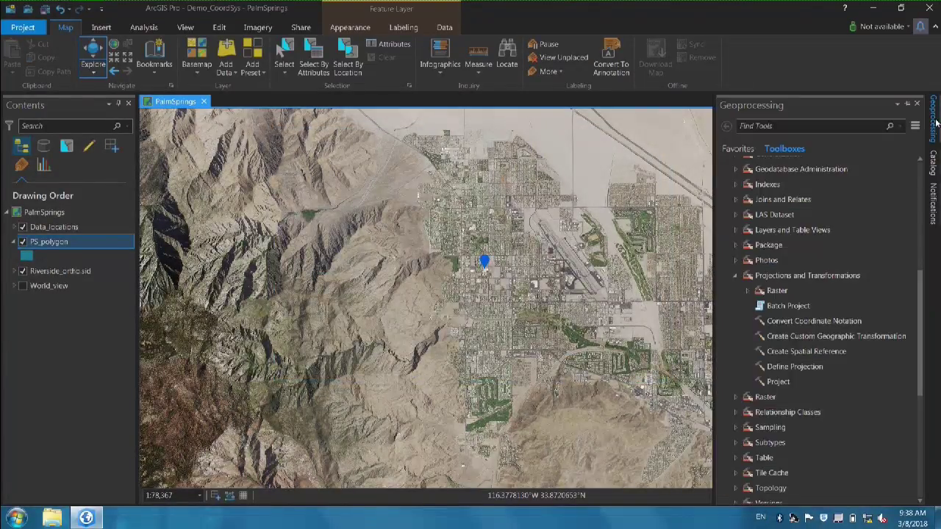
click(799, 366)
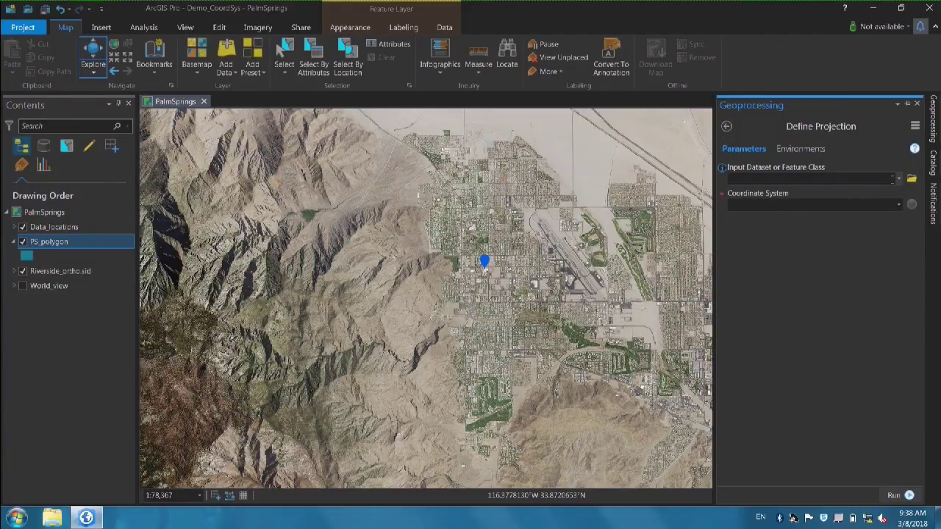
click(899, 179)
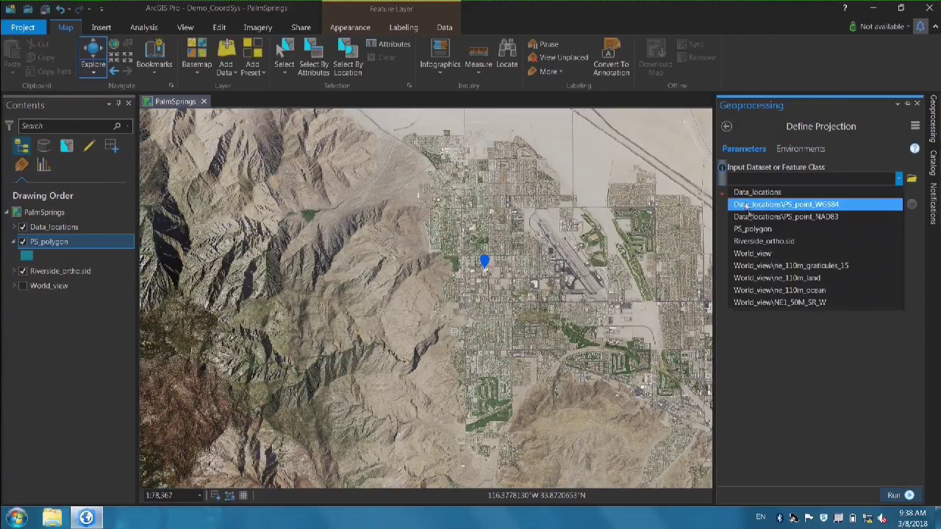
click(753, 229)
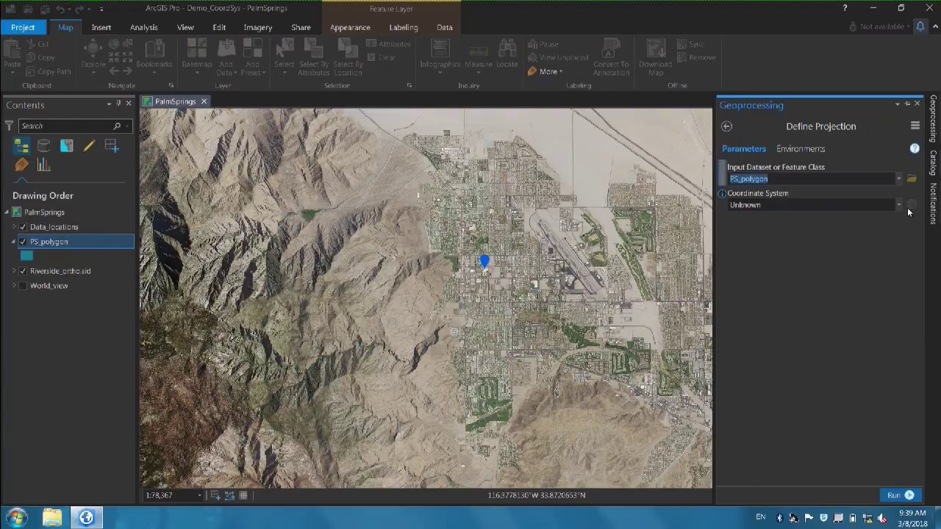
click(912, 204)
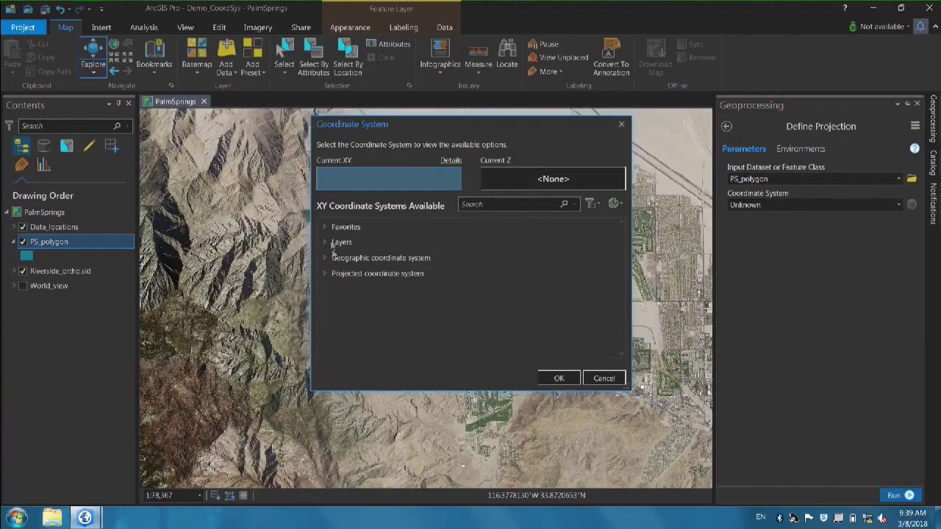
click(325, 224)
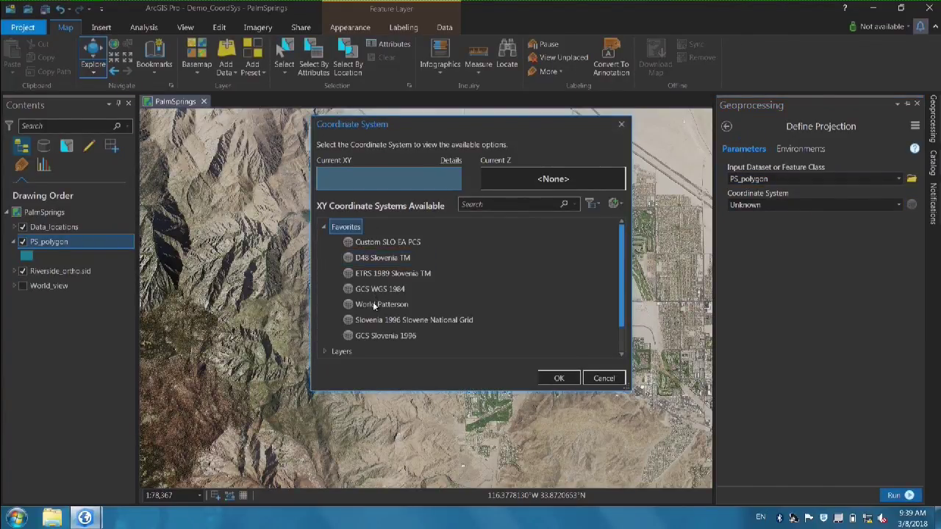
click(377, 292)
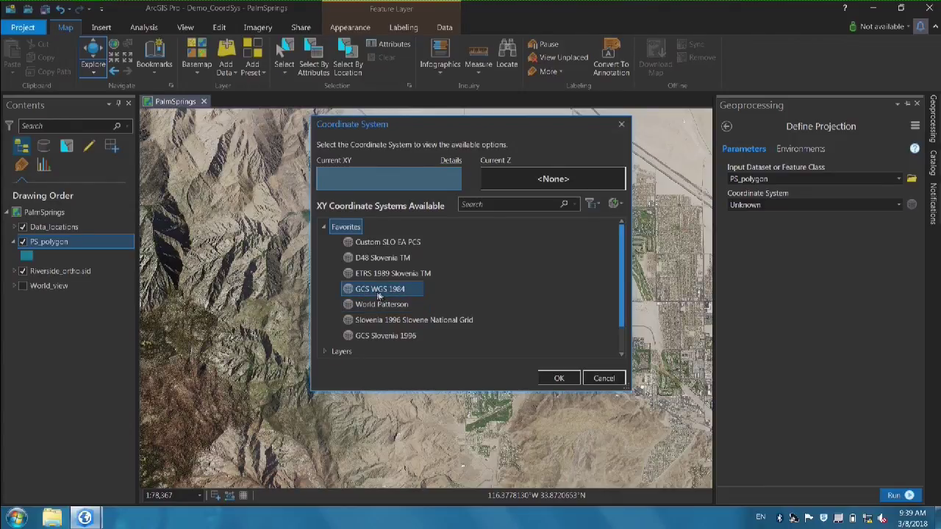
click(559, 378)
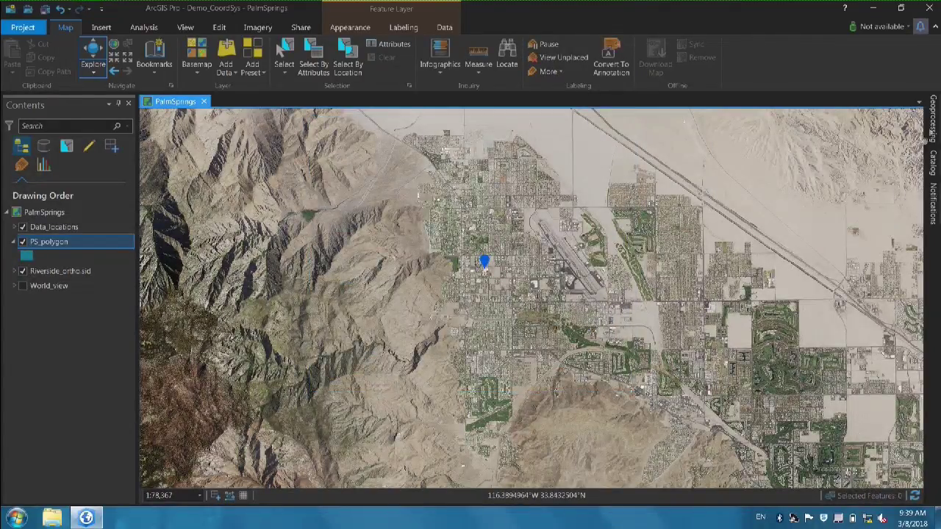
Run Define Projection on PS_polygon, then hide the tool panel to see the map.
click(933, 122)
click(907, 495)
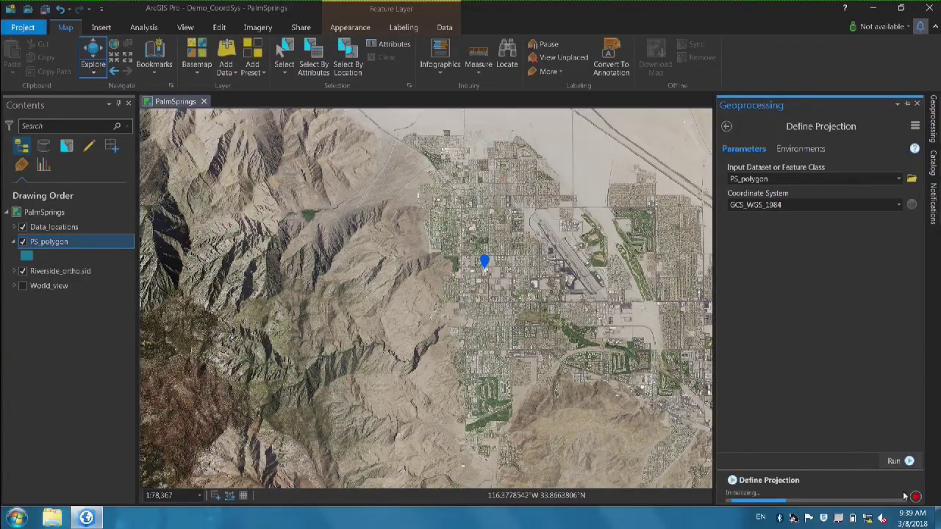
mouse_move(904, 497)
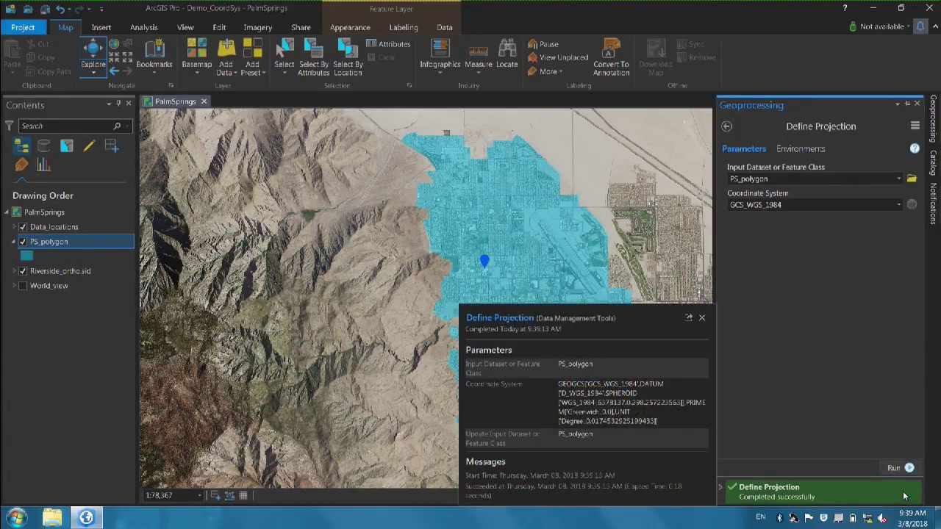
click(701, 319)
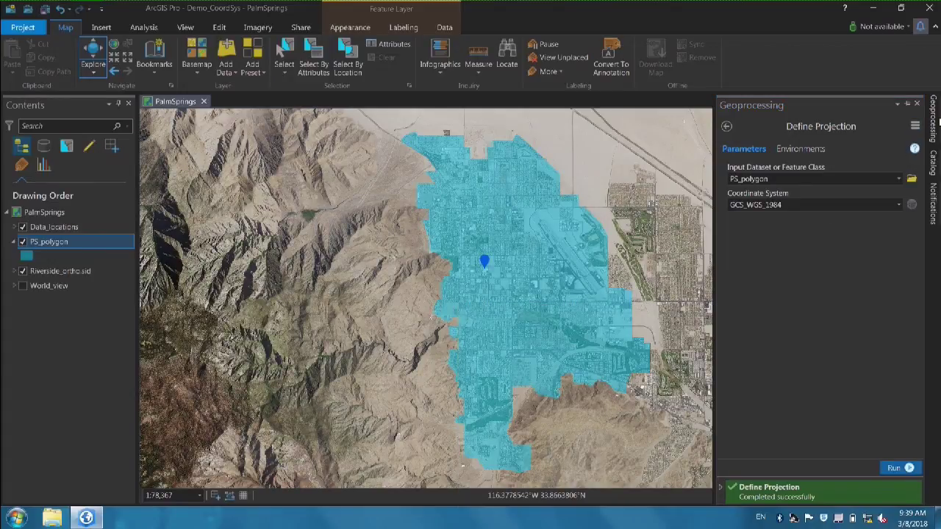
click(933, 119)
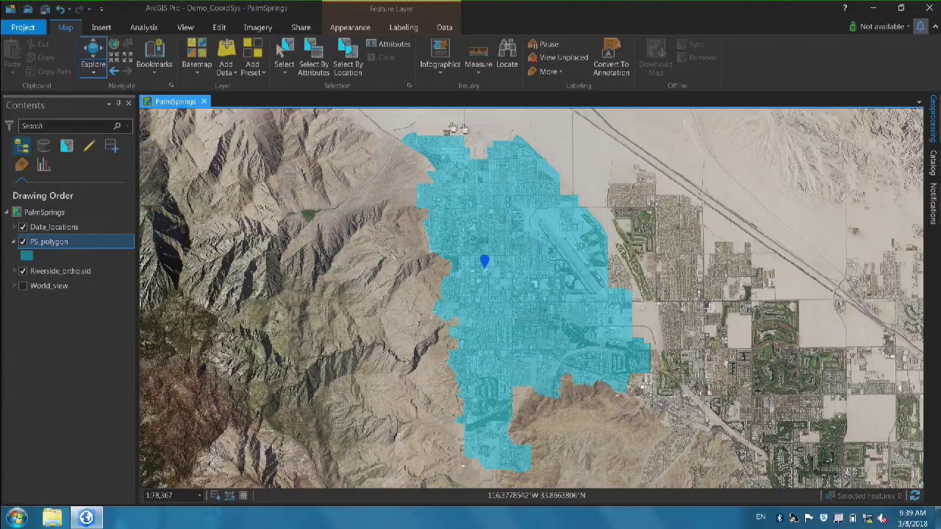
List the available transformations for GCS WGS 1984 in the PalmSprings map properties.
right_click(40, 214)
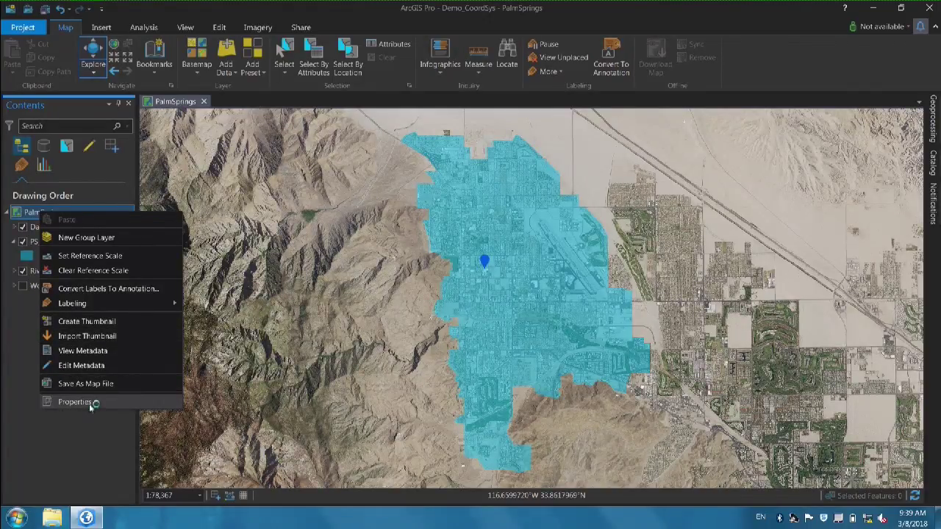
click(89, 403)
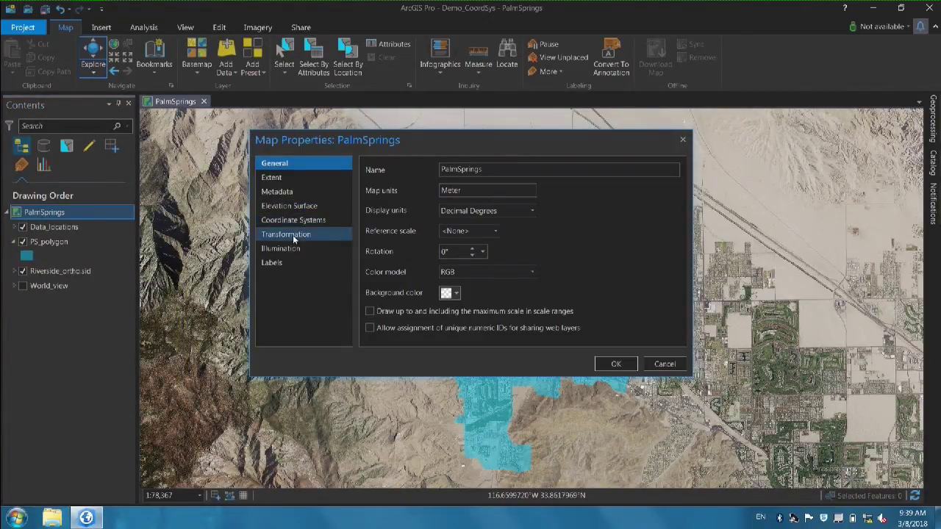
click(294, 236)
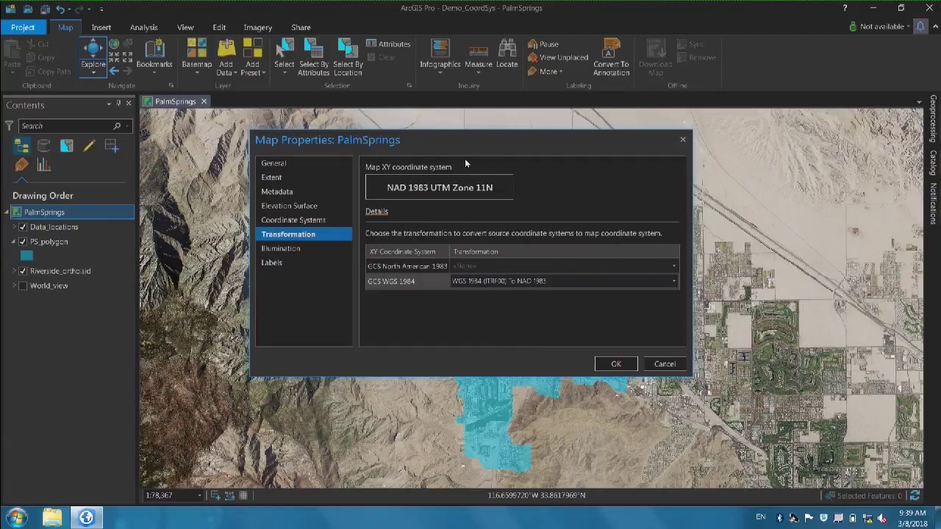
click(475, 280)
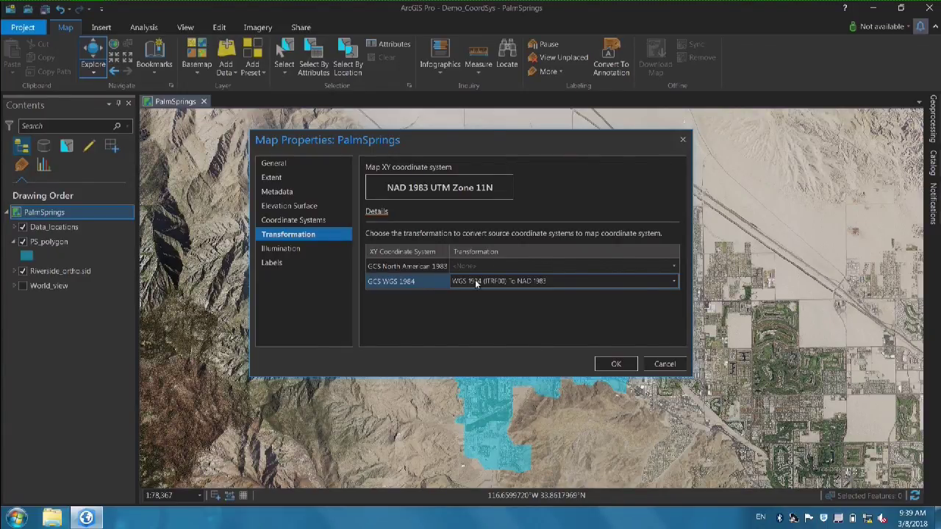
click(475, 279)
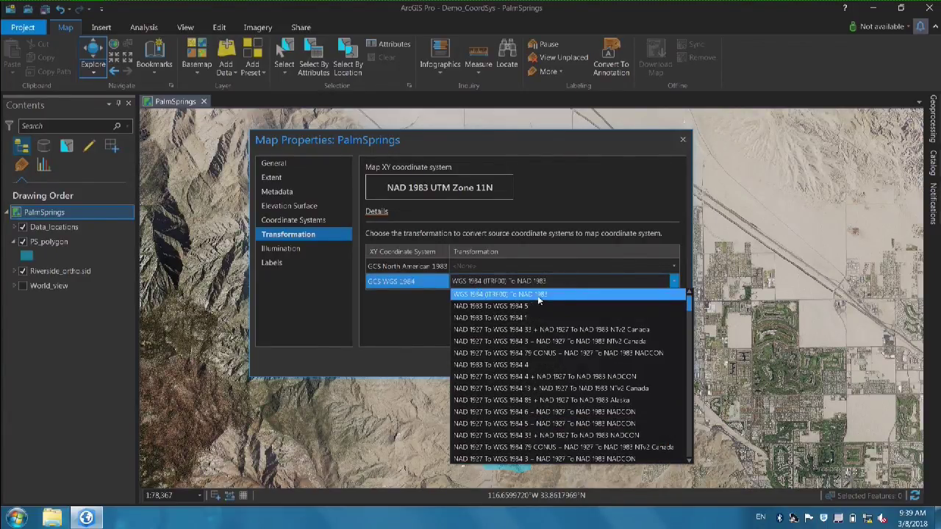
Keep WGS 1984 (ITRF00) To NAD 1983 as the transformation and advance to the Resources slide.
scroll(542, 334, down, 1)
scroll(542, 334, down, 6)
scroll(542, 335, down, 6)
scroll(540, 335, up, 5)
scroll(540, 335, up, 4)
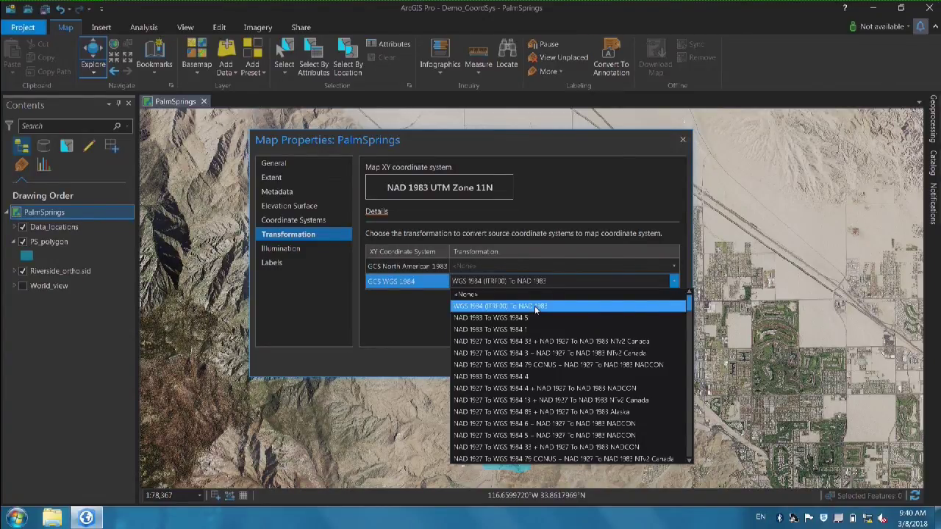
click(535, 306)
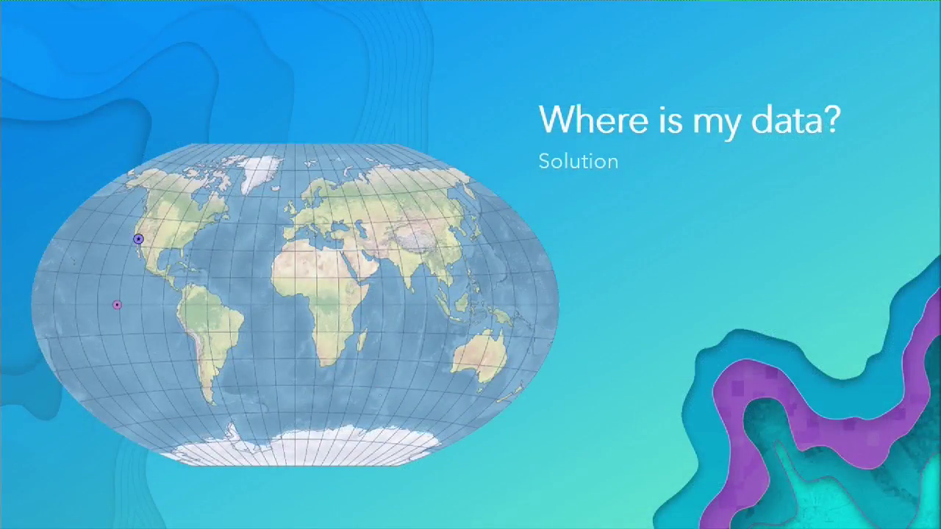
key(Right)
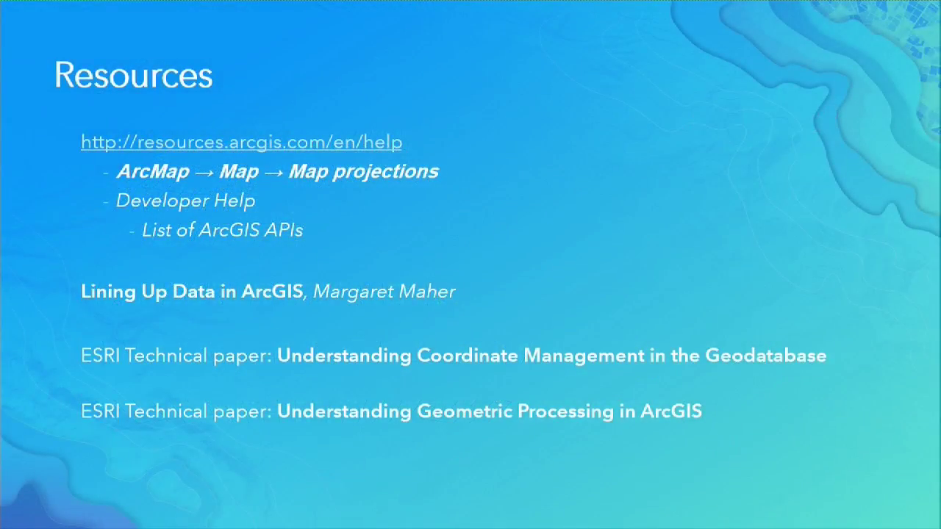